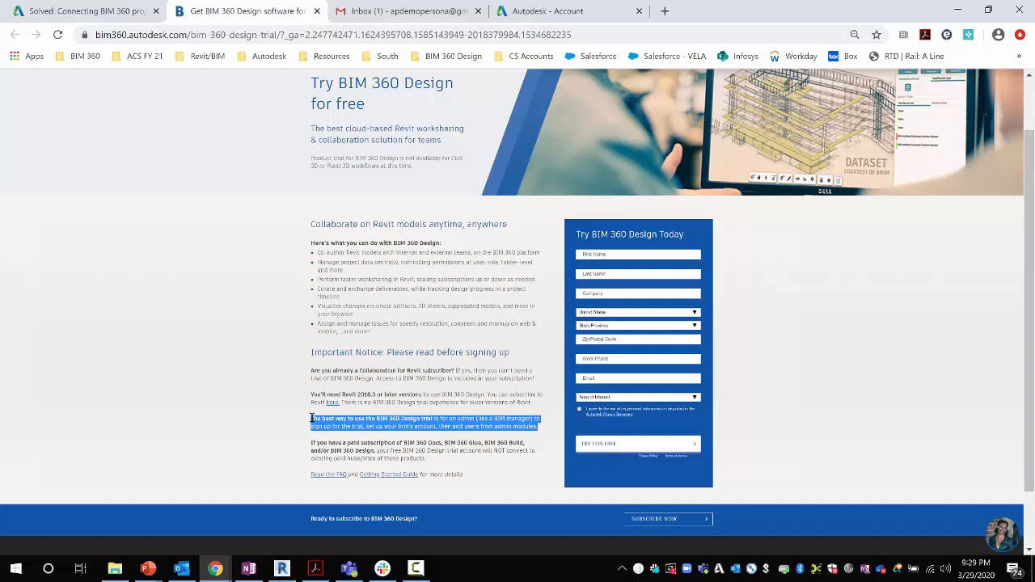
# Submit the completed BIM 360 Design free-trial sign-up form and go to the email inbox
pyautogui.click(416, 419)
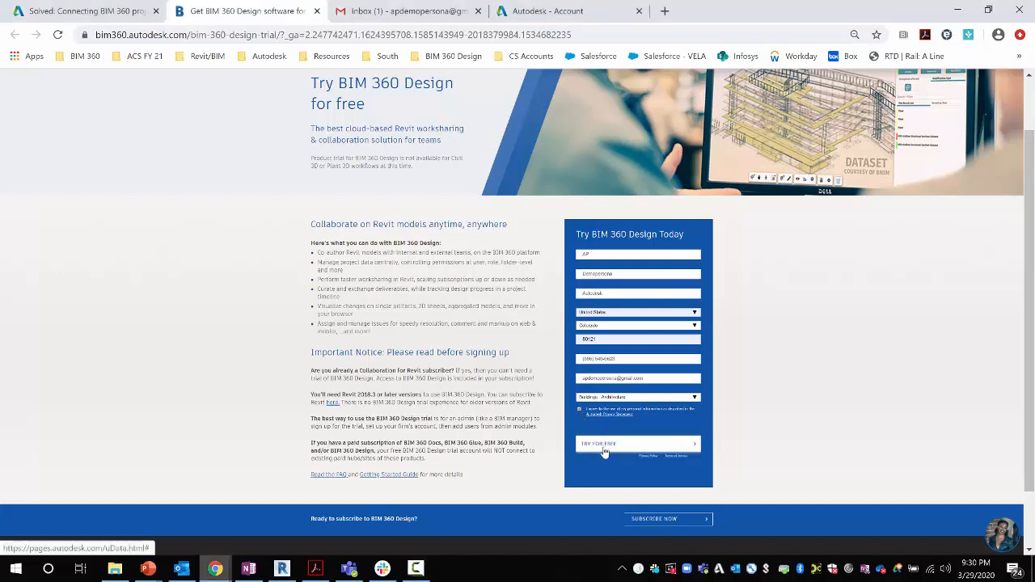
pyautogui.click(604, 451)
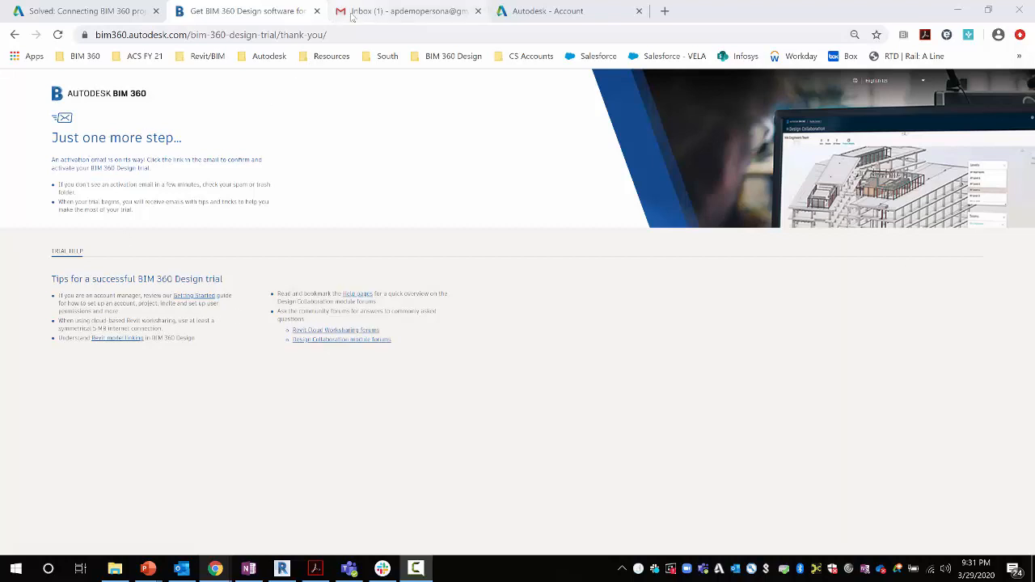
pyautogui.click(354, 18)
# Activate the new account from the Welcome to BIM 360 email in Gmail
pyautogui.click(396, 196)
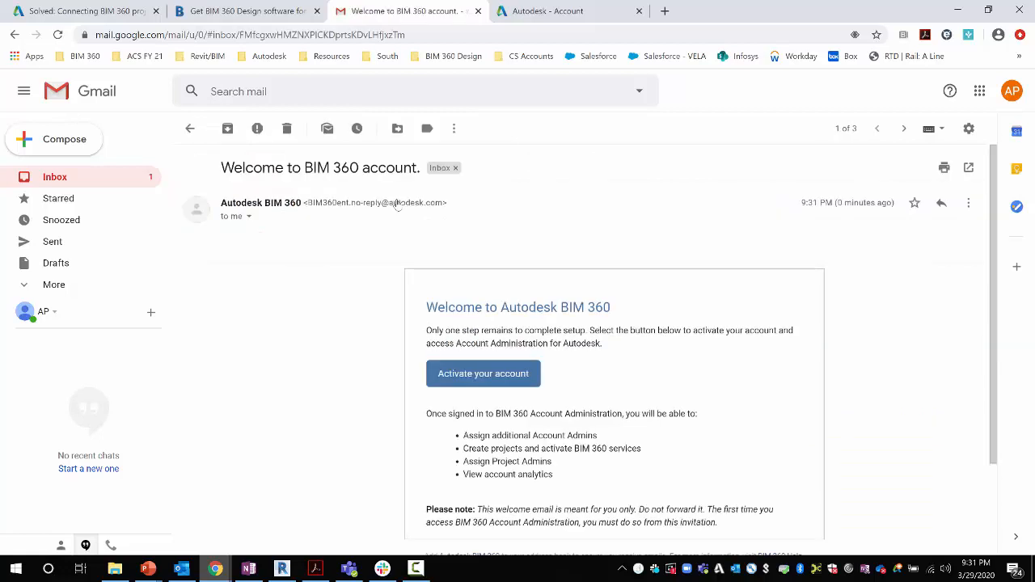
pyautogui.click(490, 389)
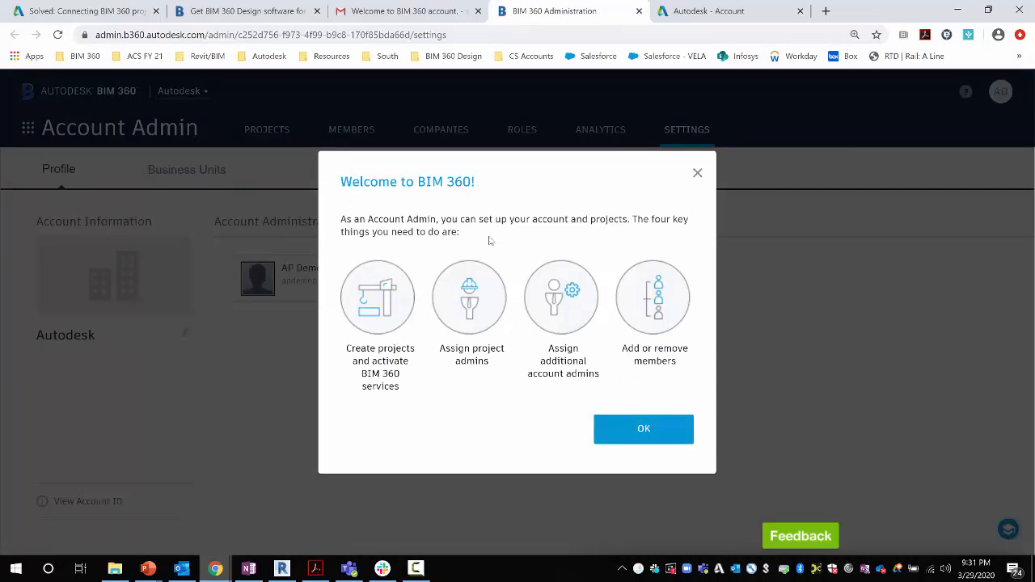
# Dismiss the Welcome, administration notice, Module Selector and Getting Started pop-ups, then view the project directory
pyautogui.click(698, 176)
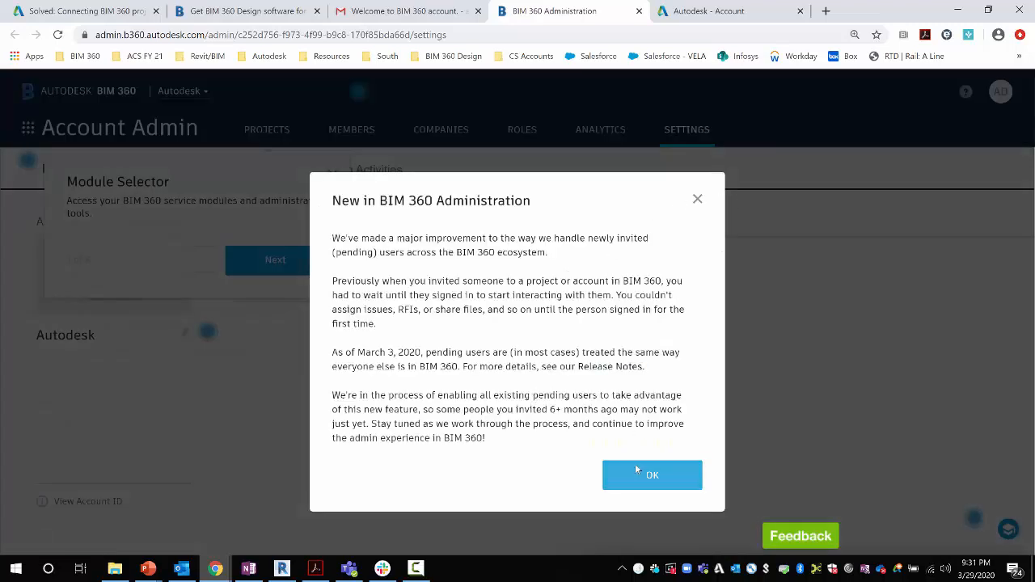
pyautogui.click(652, 475)
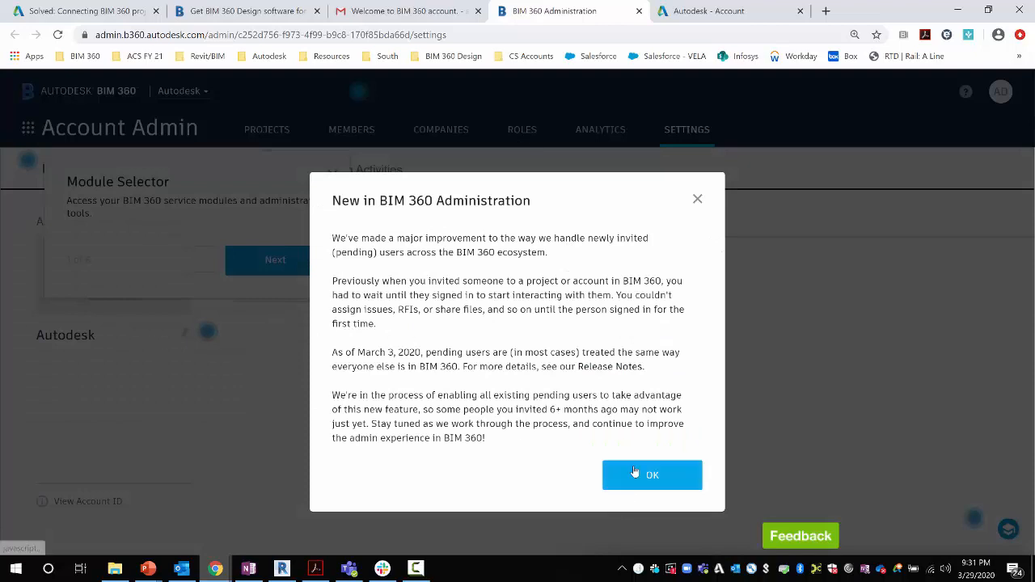
pyautogui.click(333, 175)
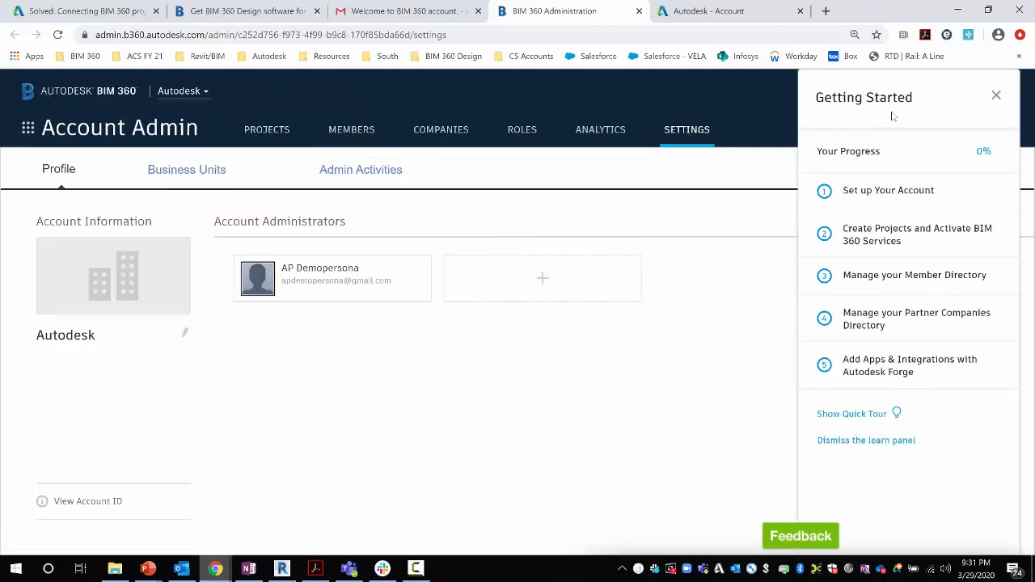
pyautogui.click(997, 95)
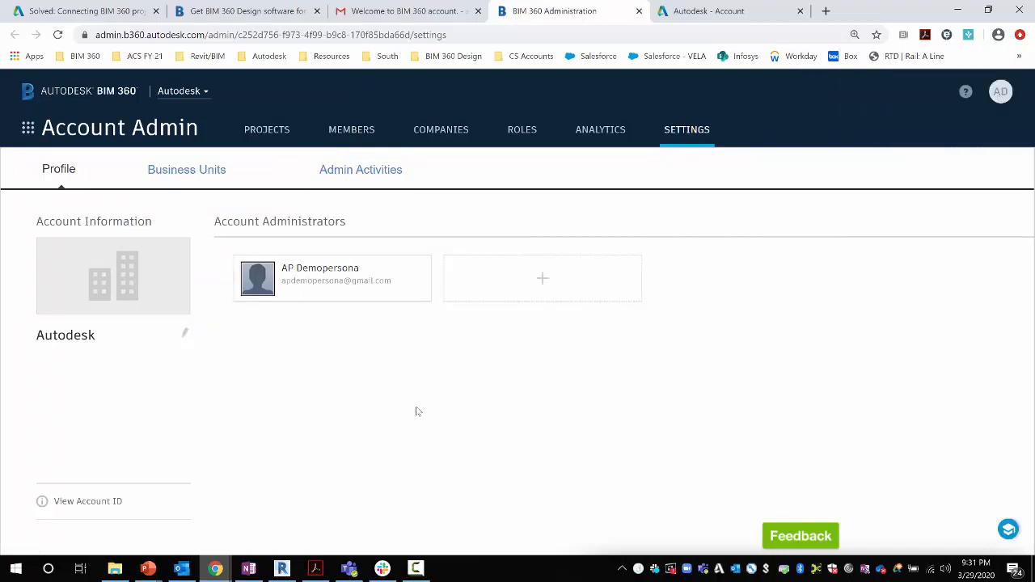
pyautogui.click(268, 133)
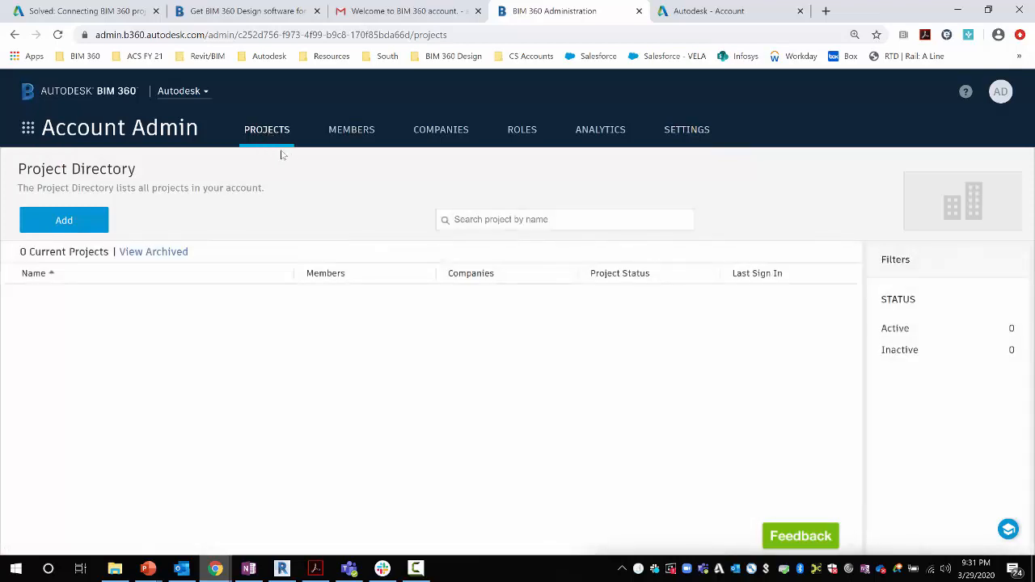
# Create a project named DEMO with project type Convention Center and save its profile
pyautogui.click(60, 222)
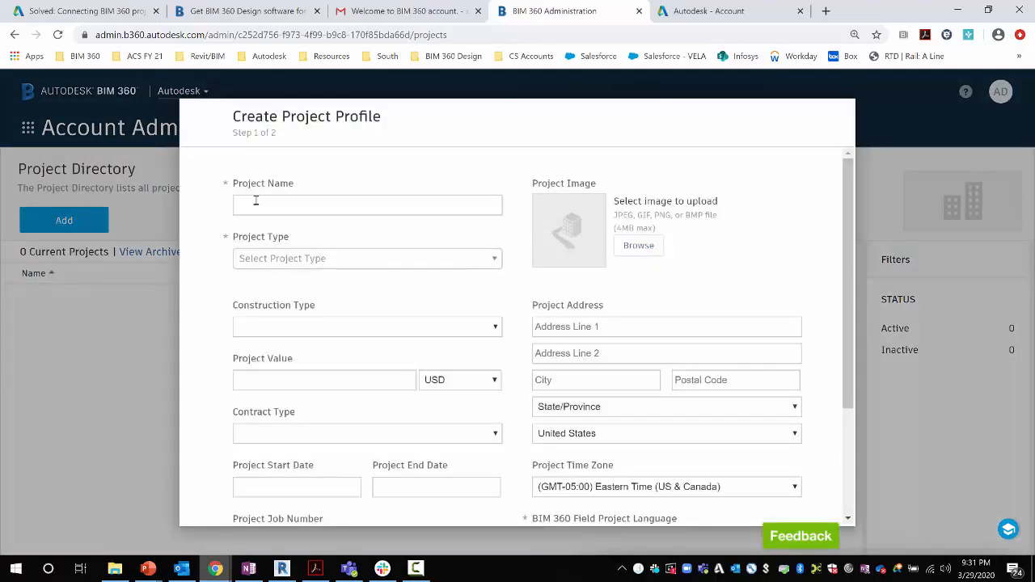
pyautogui.click(254, 201)
pyautogui.write('DEMO')
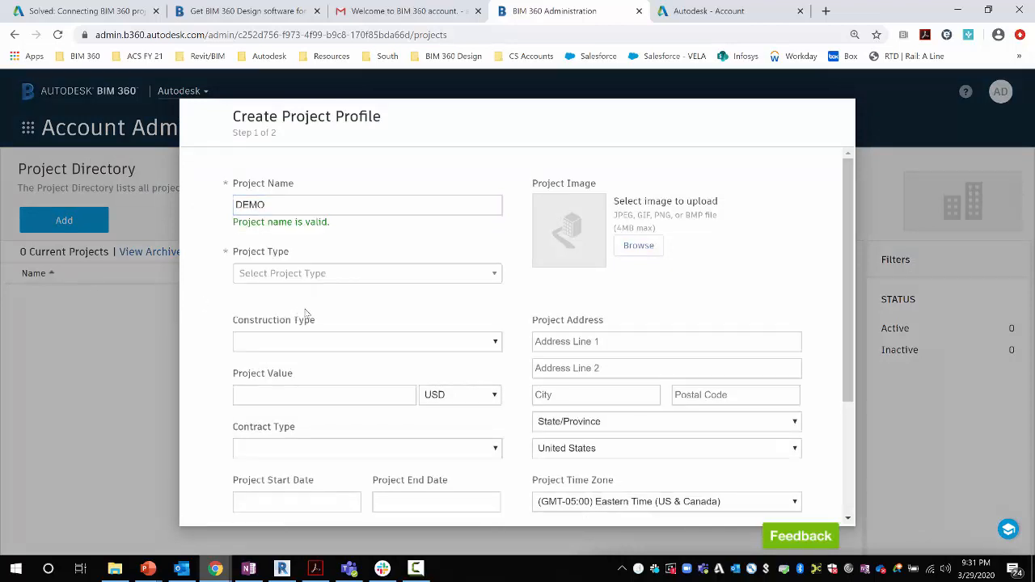
pyautogui.scroll(-2, 301, 316)
pyautogui.click(749, 509)
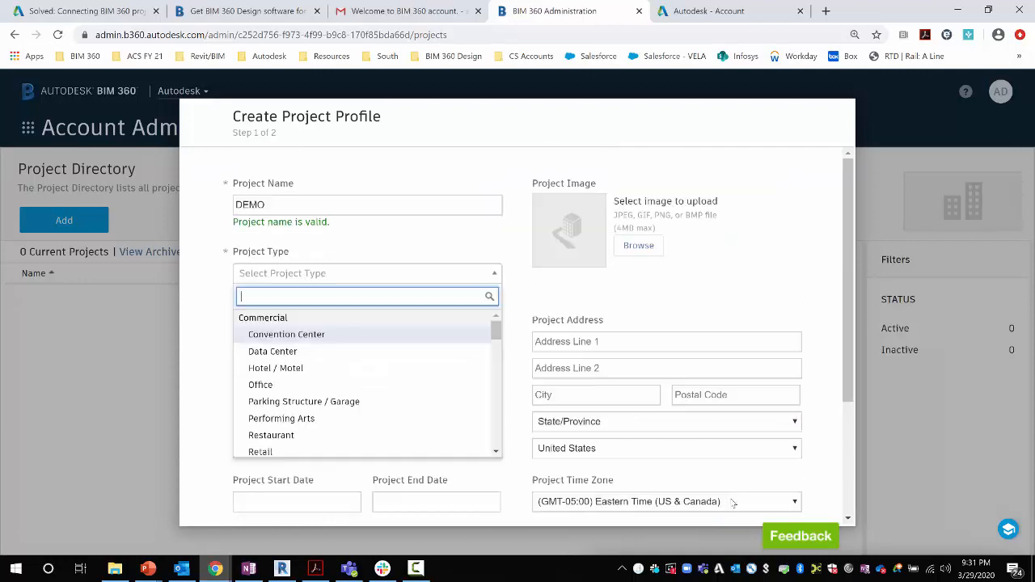
pyautogui.click(314, 340)
pyautogui.scroll(-2, 328, 338)
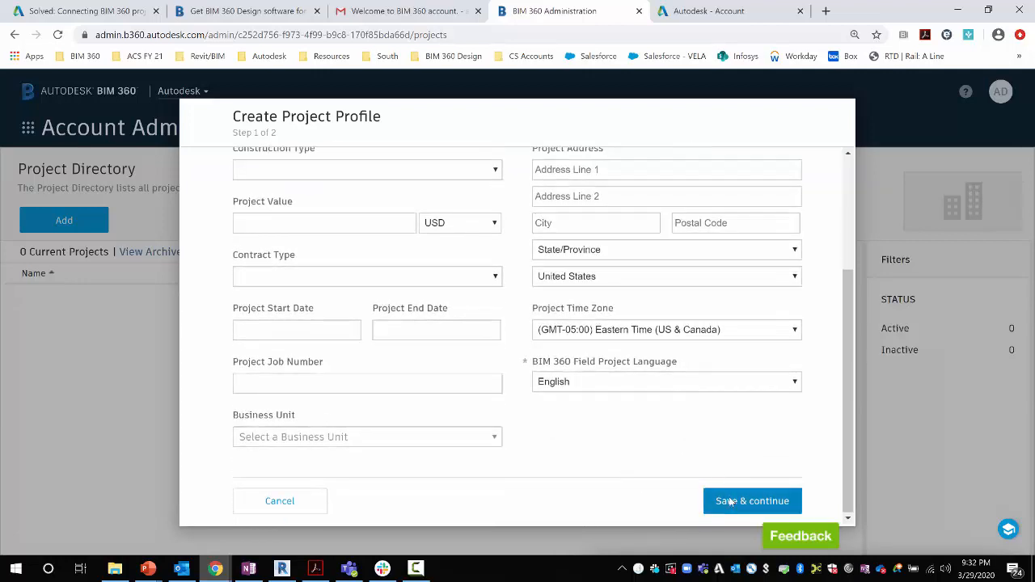
pyautogui.click(724, 500)
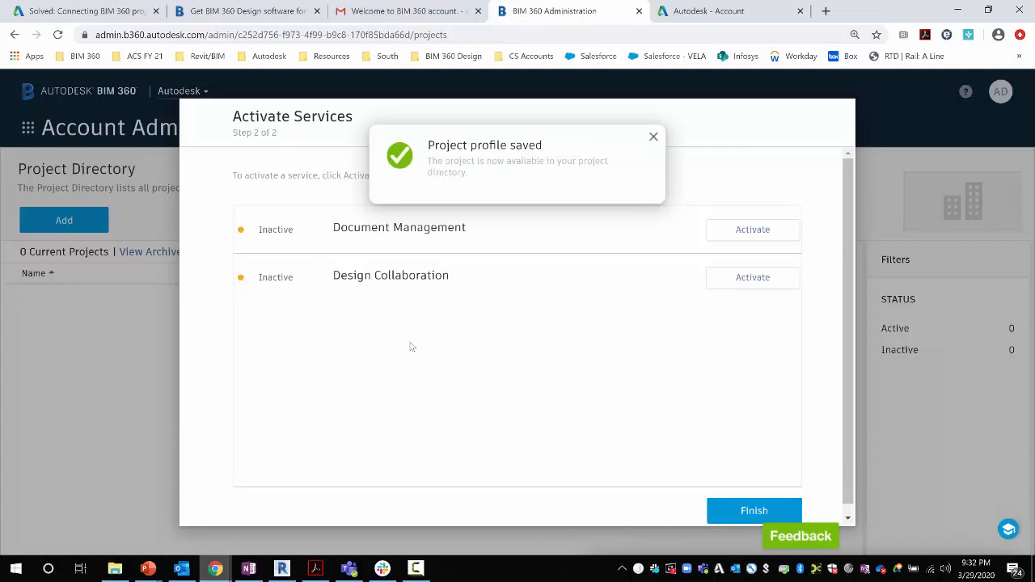
# Activate Document Management for DEMO, assigning the administrator's e-mail address
pyautogui.click(653, 138)
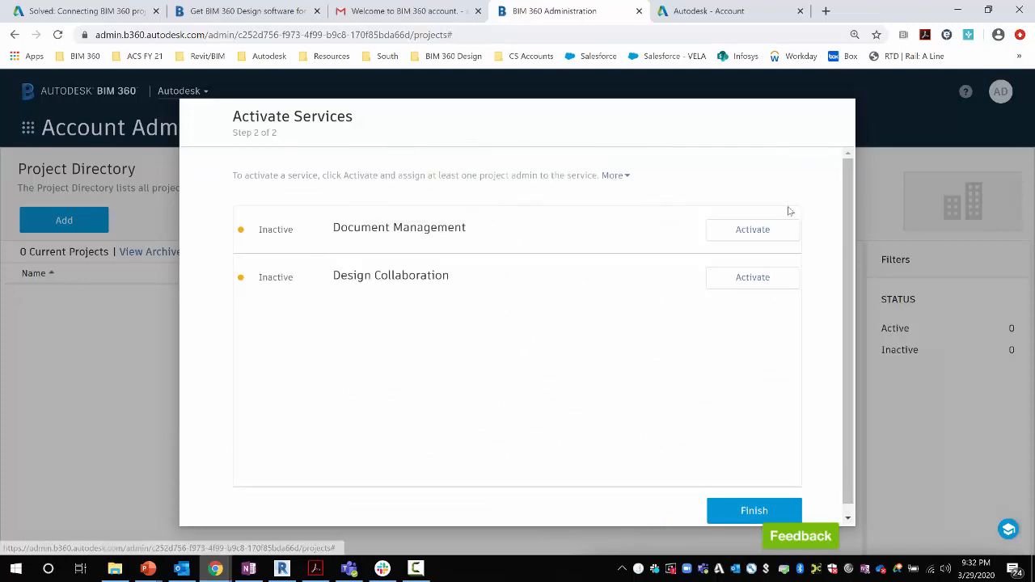
pyautogui.click(771, 235)
pyautogui.click(585, 286)
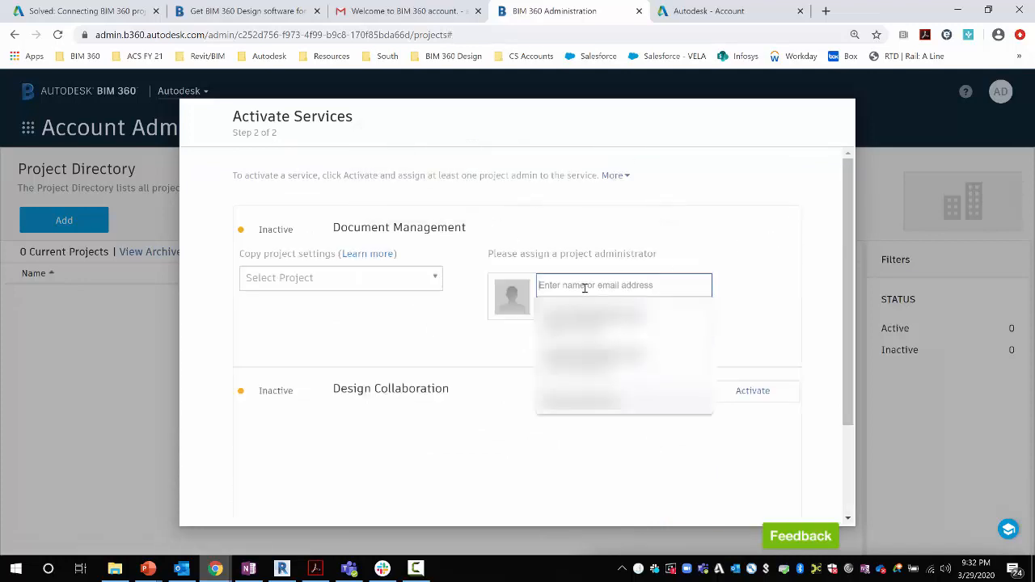
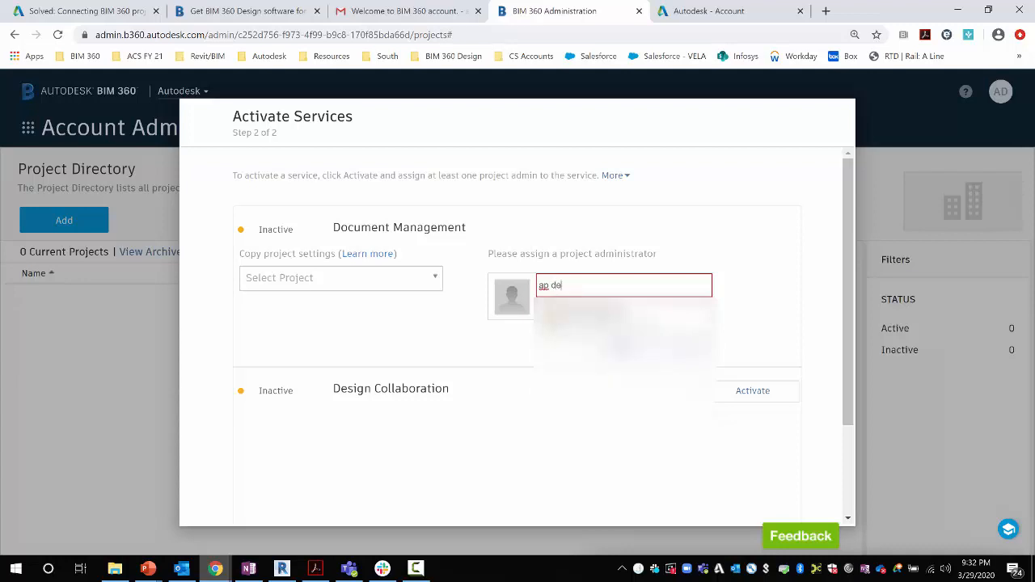
pyautogui.click(585, 318)
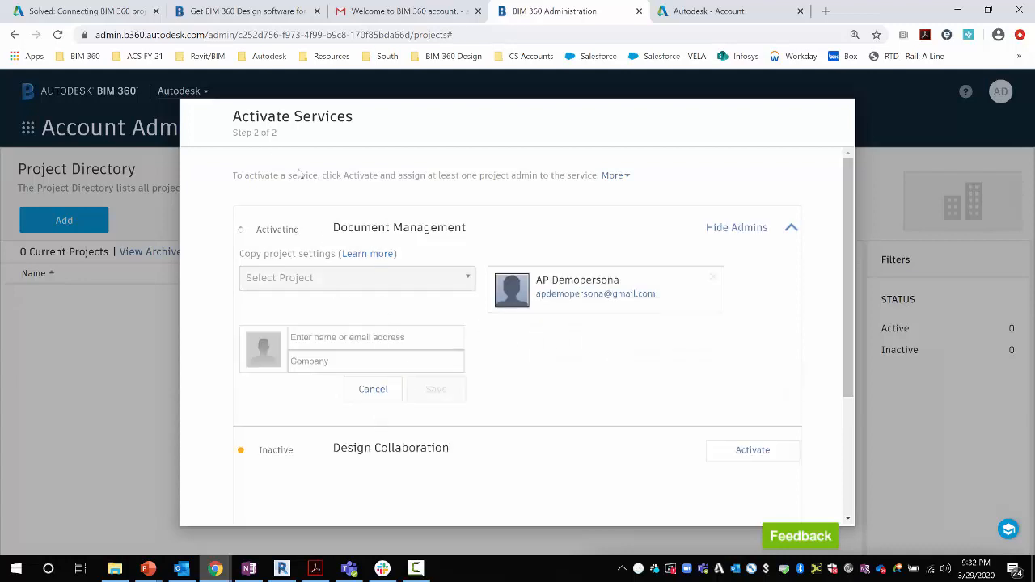
# Activate Design Collaboration with the same administrator, save it, and finish the DEMO setup
pyautogui.click(740, 453)
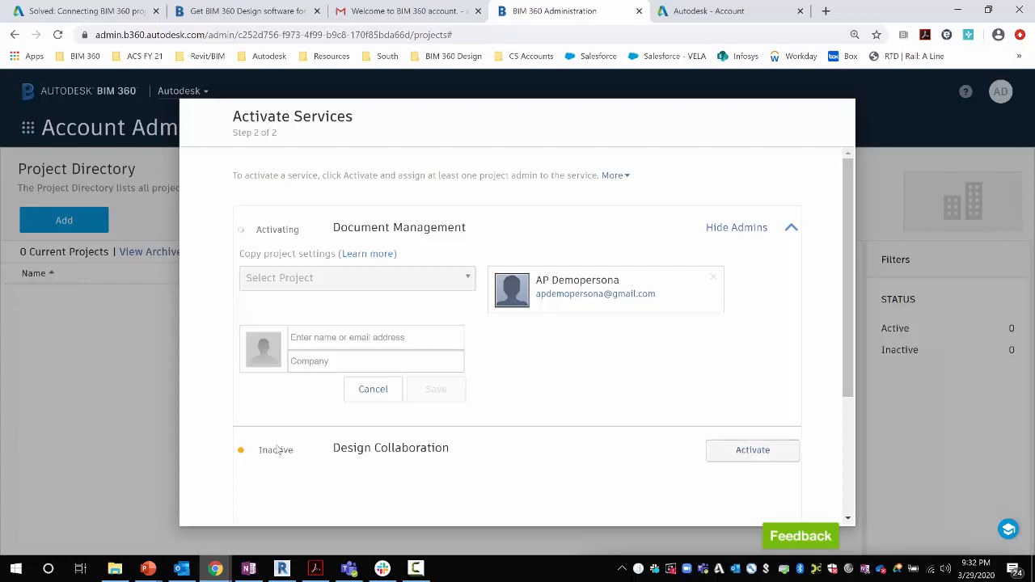
pyautogui.click(354, 351)
pyautogui.write('a')
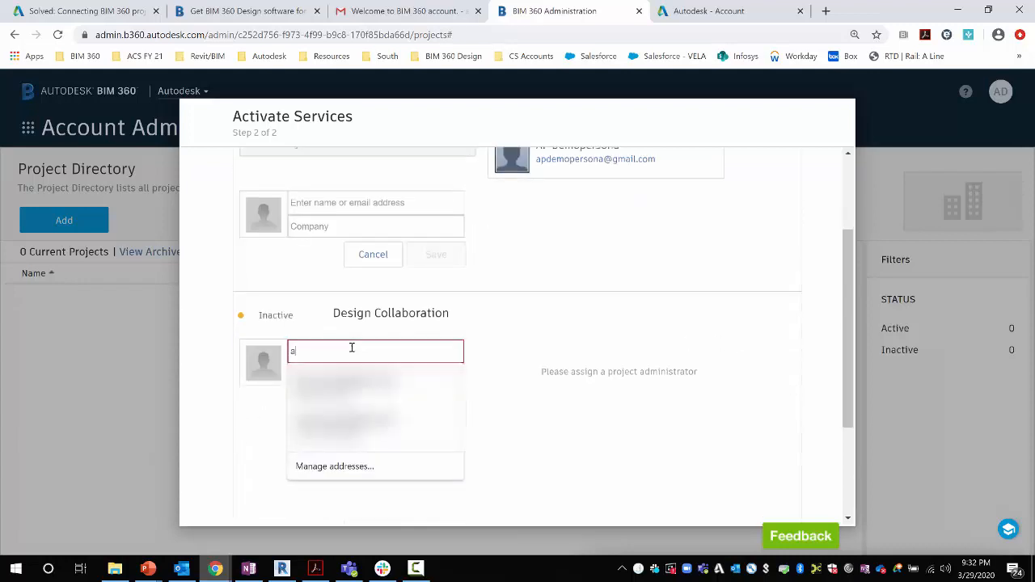
pyautogui.write('pde')
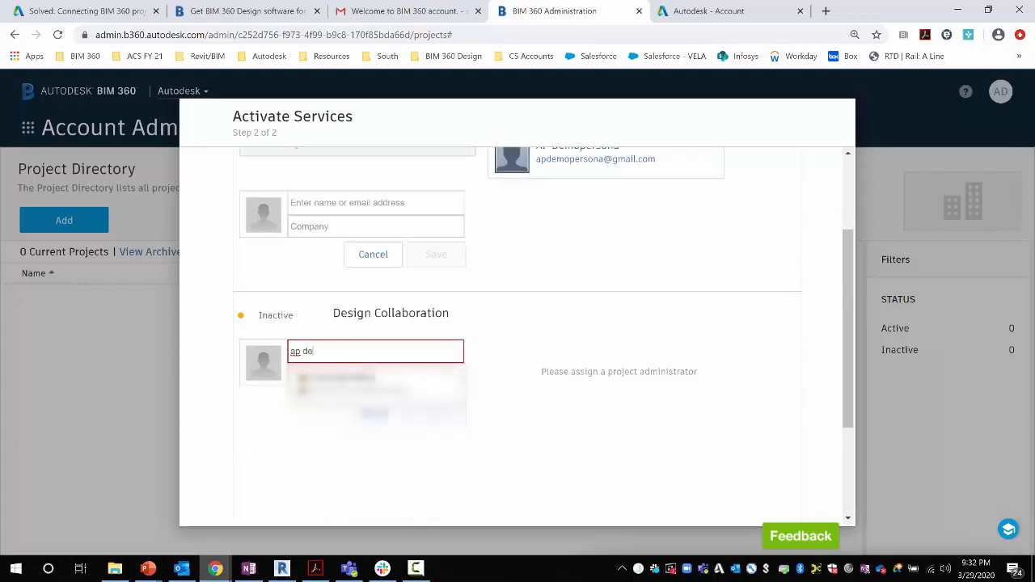
pyautogui.click(370, 382)
pyautogui.click(446, 417)
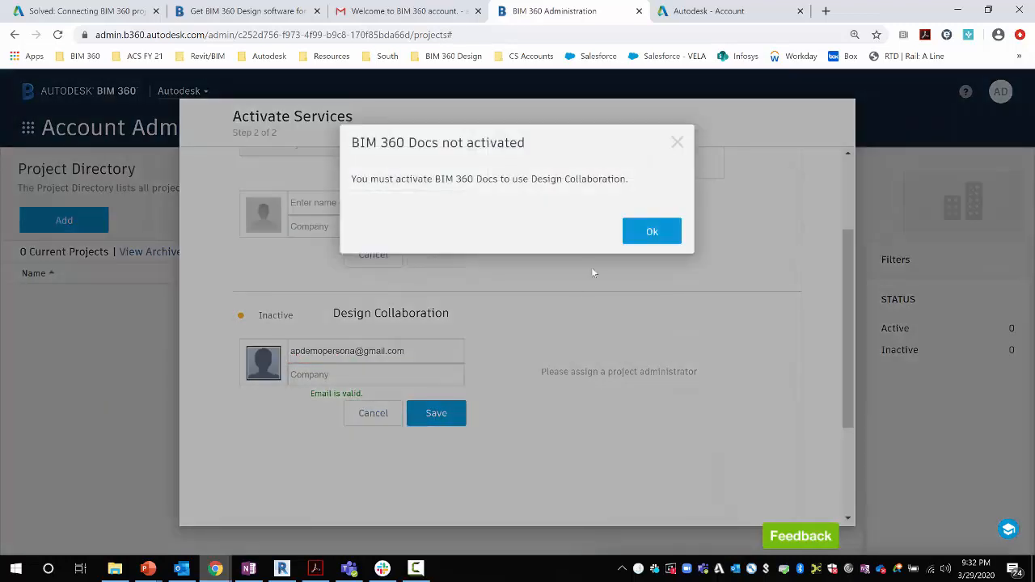
pyautogui.click(634, 238)
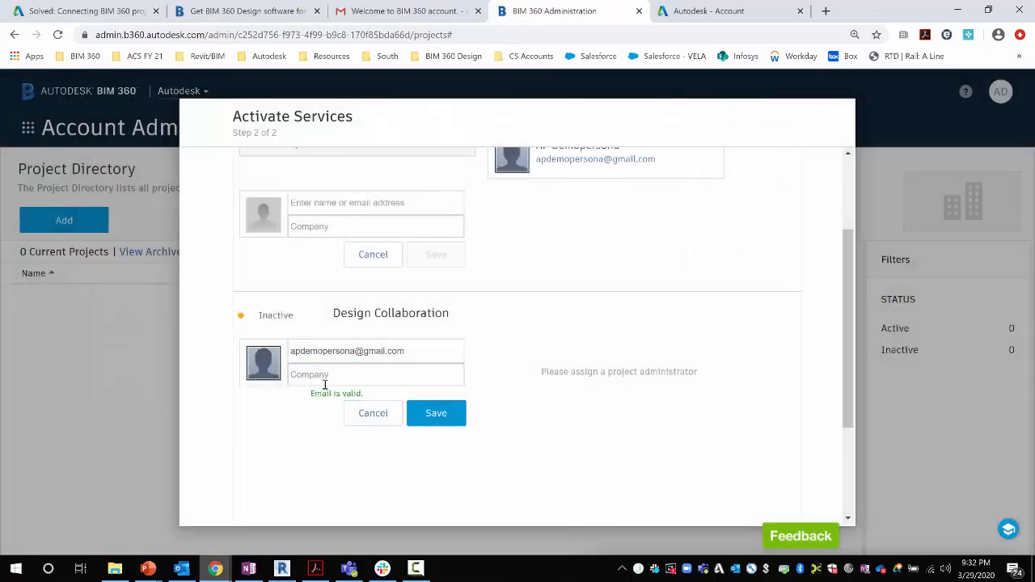
pyautogui.scroll(2, 326, 388)
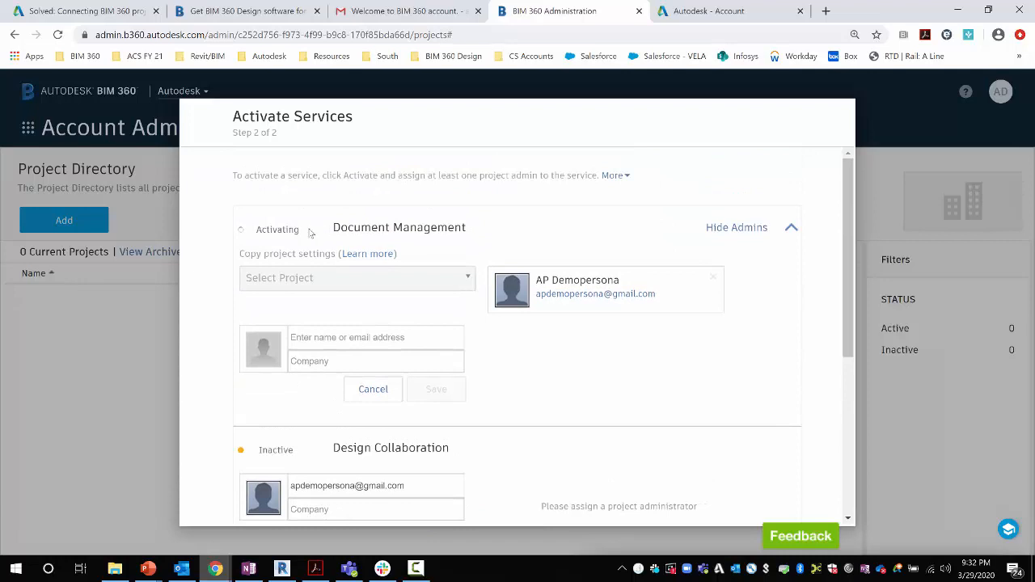
pyautogui.scroll(-1, 321, 362)
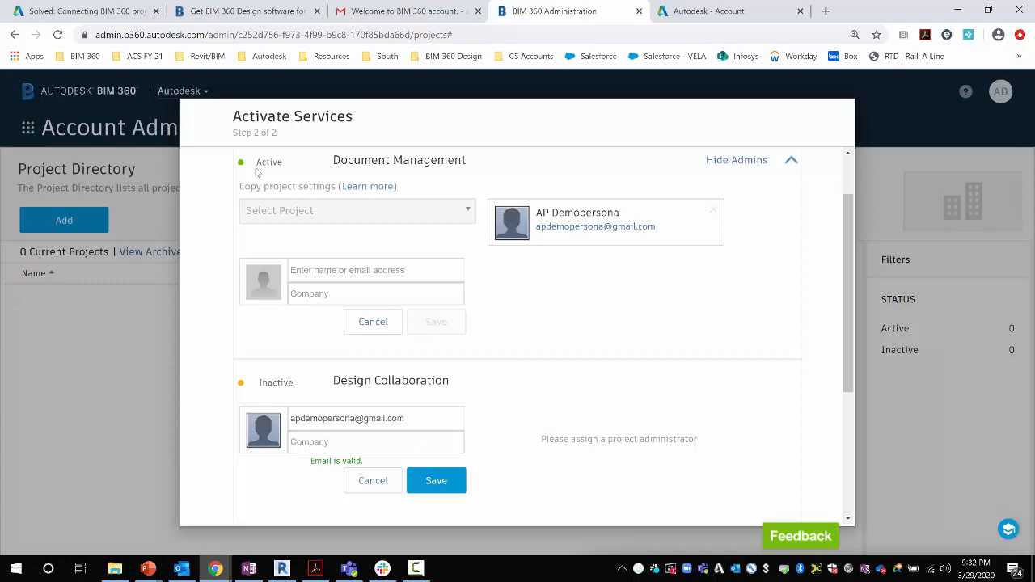
pyautogui.click(432, 483)
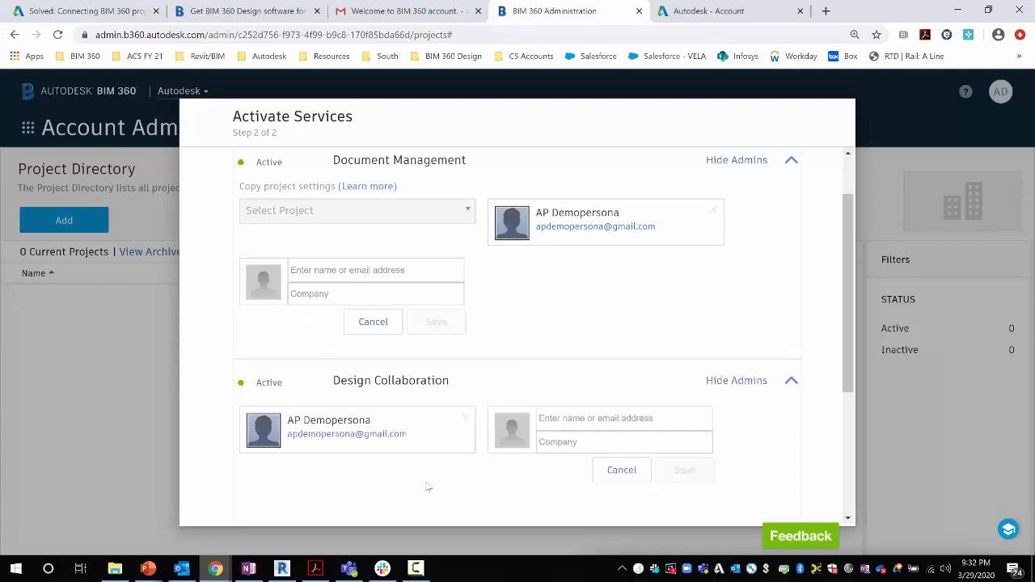
pyautogui.scroll(-5, 661, 323)
pyautogui.click(732, 492)
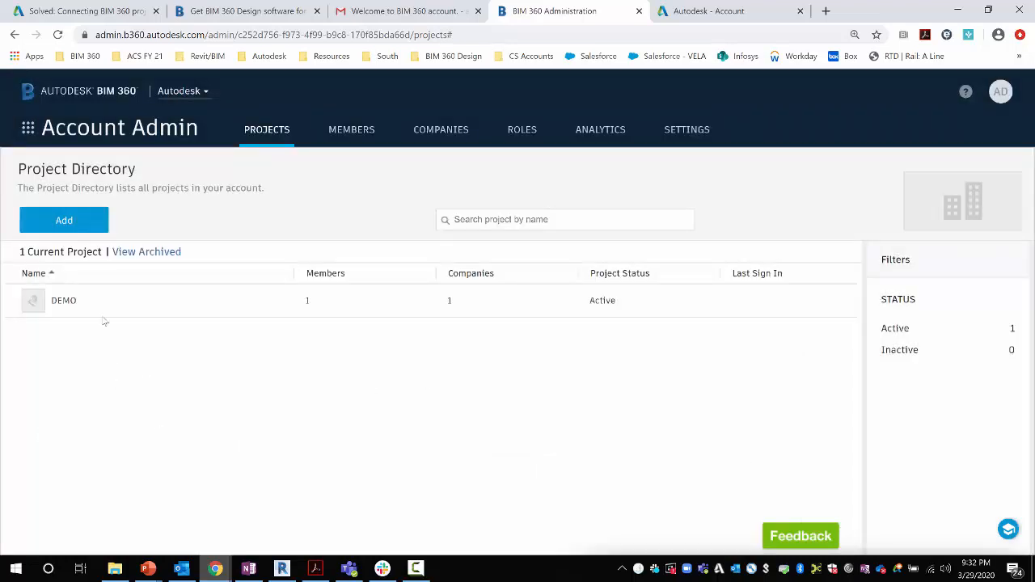
# Open the DEMO project's administration and start adding project members
pyautogui.click(77, 302)
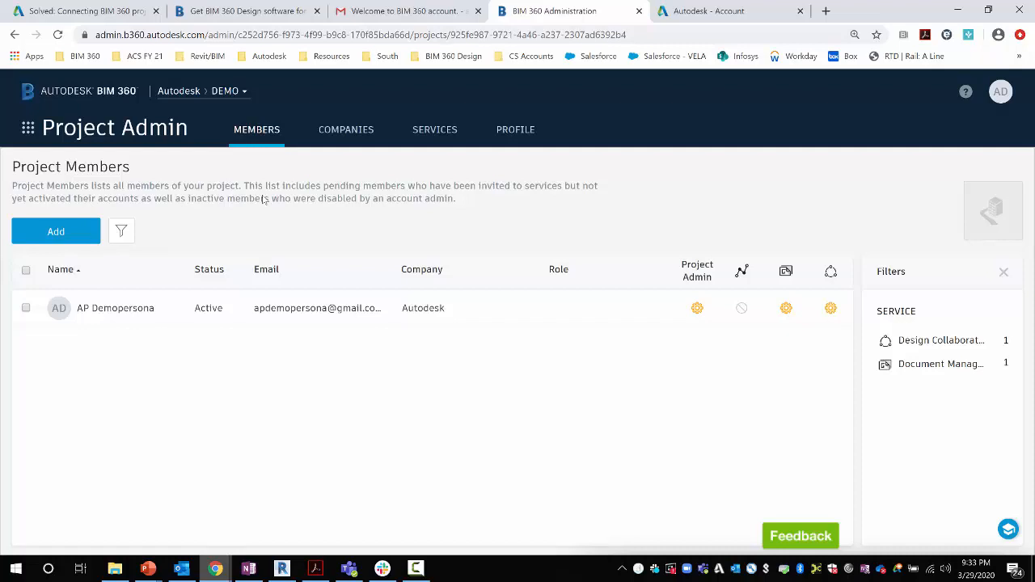
pyautogui.click(92, 231)
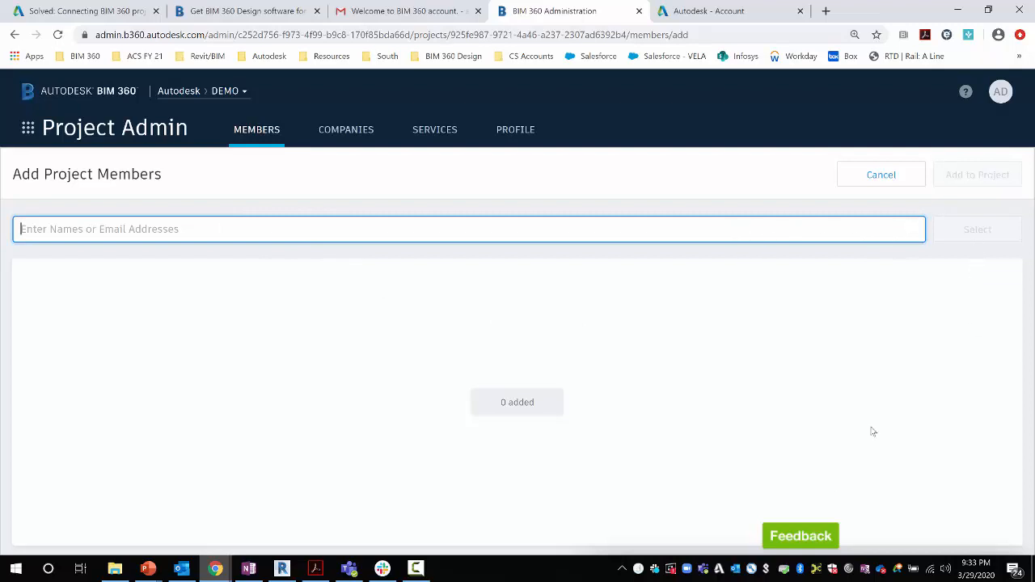
# Add a new member to DEMO by e-mail address, granting Design Collaboration access
pyautogui.click(898, 180)
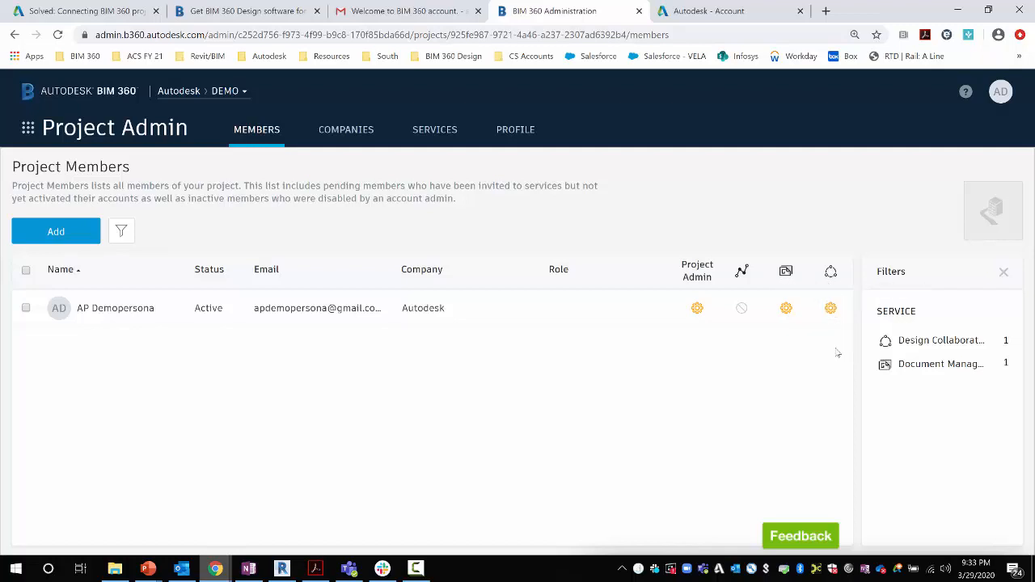
pyautogui.click(55, 231)
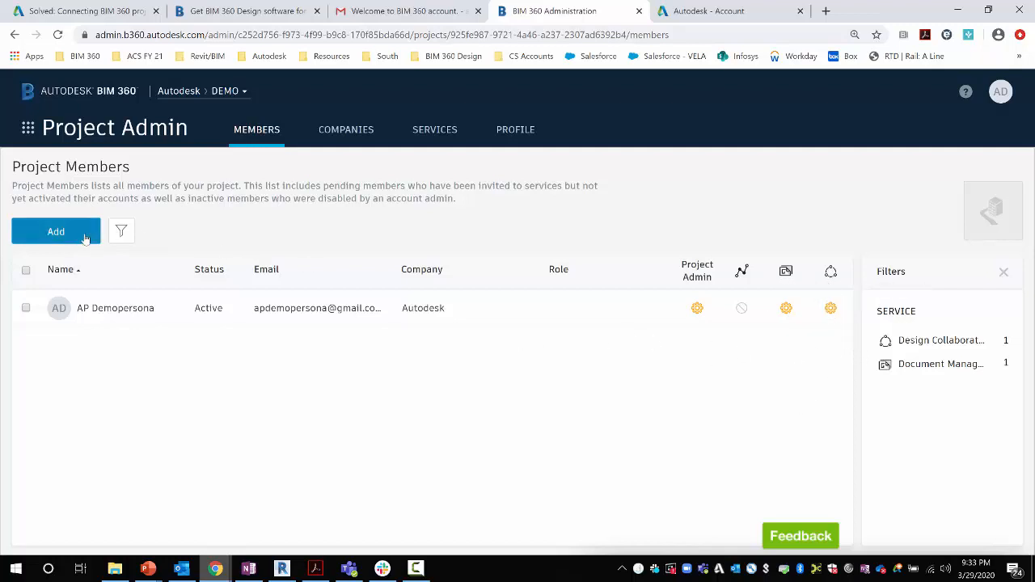
pyautogui.click(153, 227)
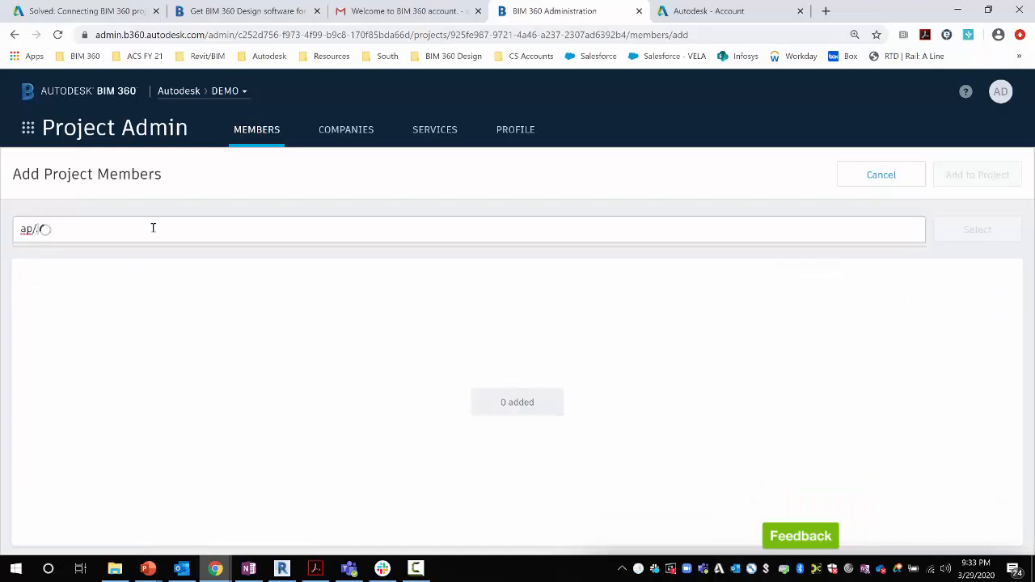
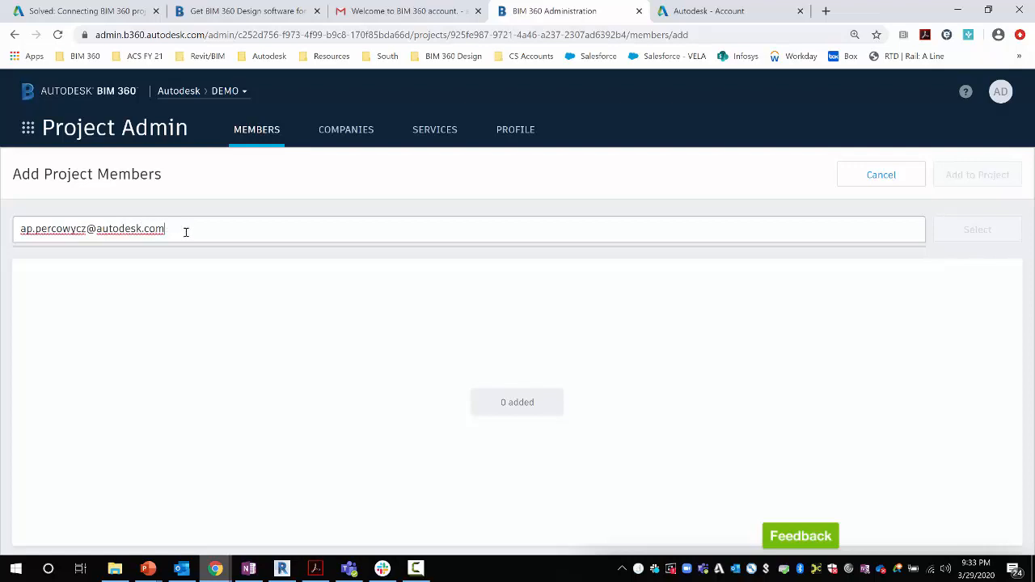
pyautogui.press('Return')
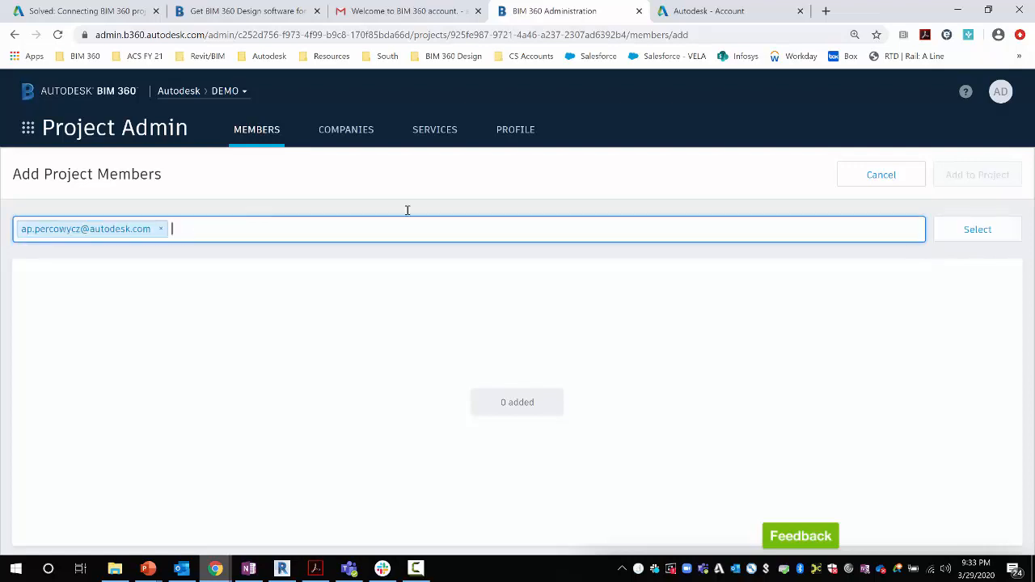
pyautogui.click(978, 230)
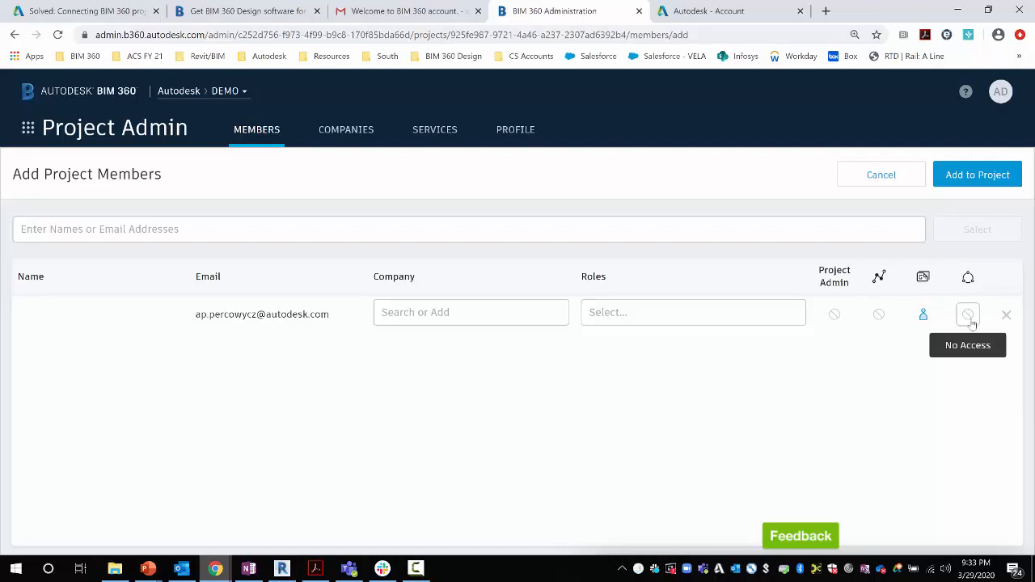
pyautogui.click(971, 318)
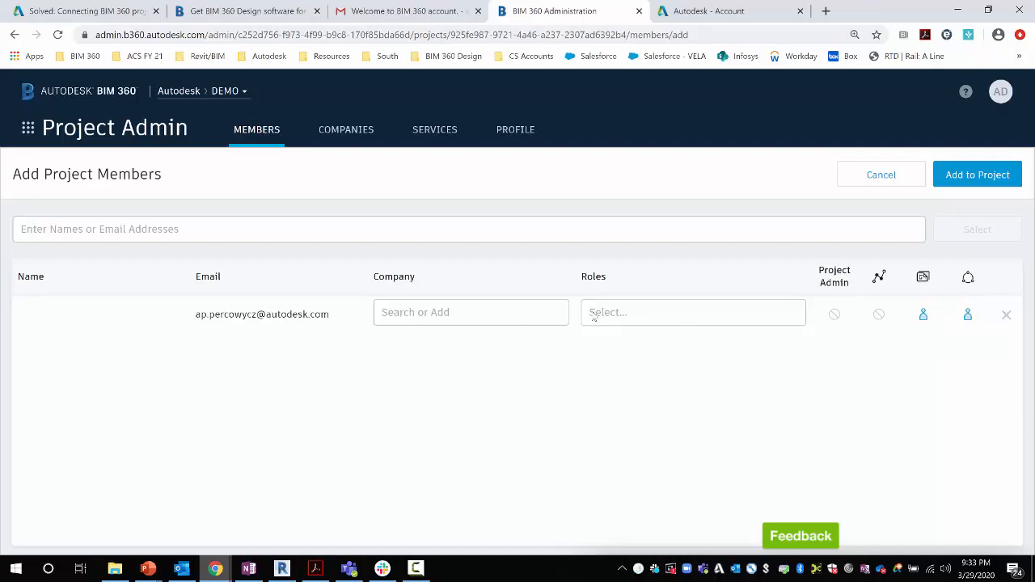
pyautogui.click(951, 174)
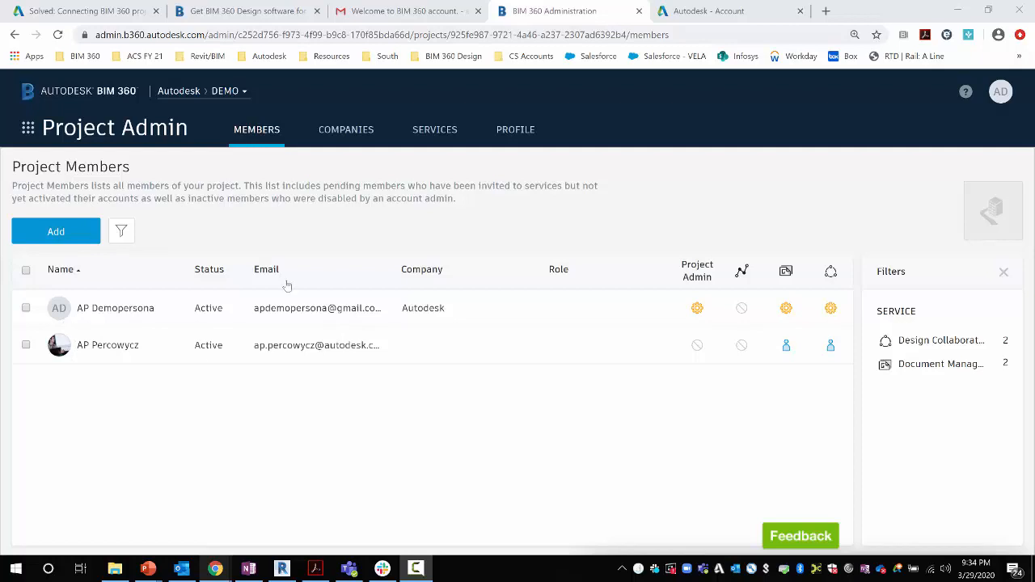
# Open DEMO's Services and go to Design Collaboration administration
pyautogui.click(437, 135)
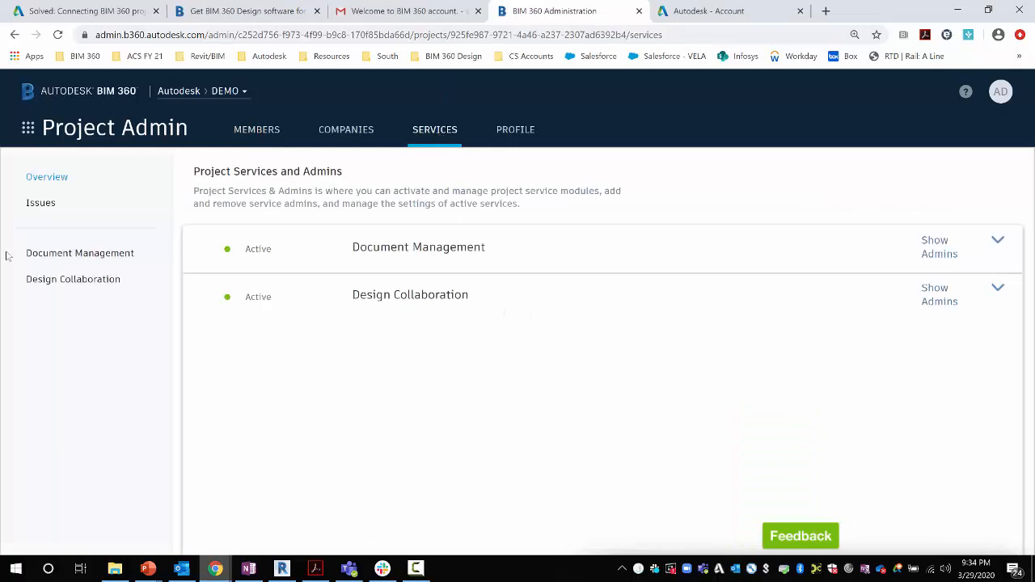
pyautogui.click(57, 281)
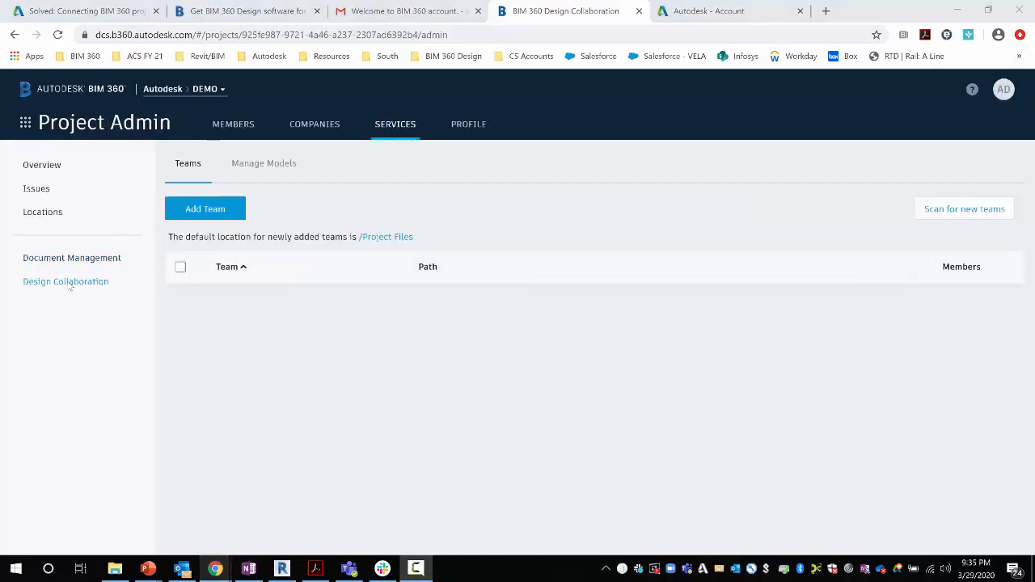
# Create a Design Collaboration team named Architecture and close the team dialog
pyautogui.click(215, 214)
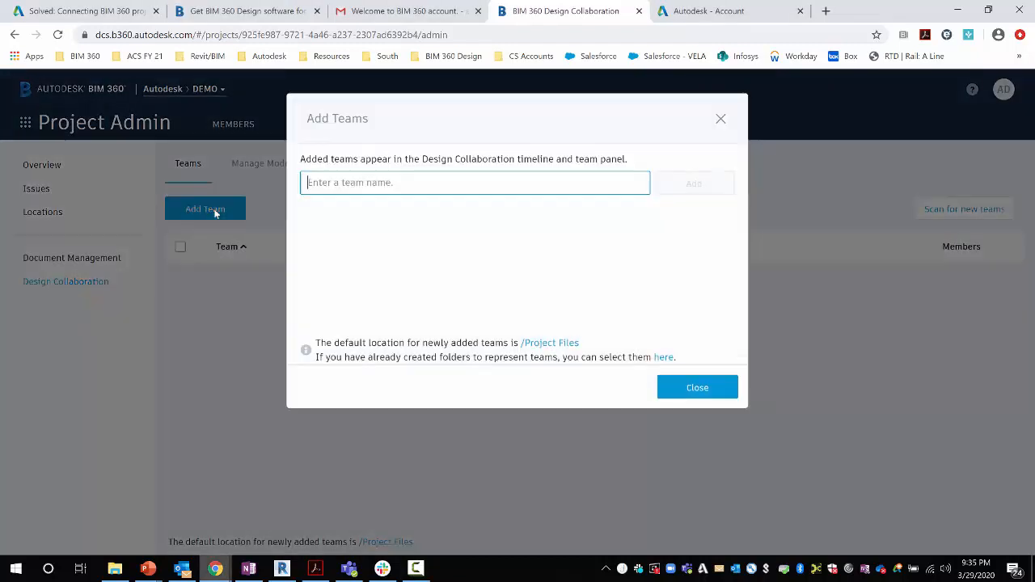
pyautogui.write('Arc')
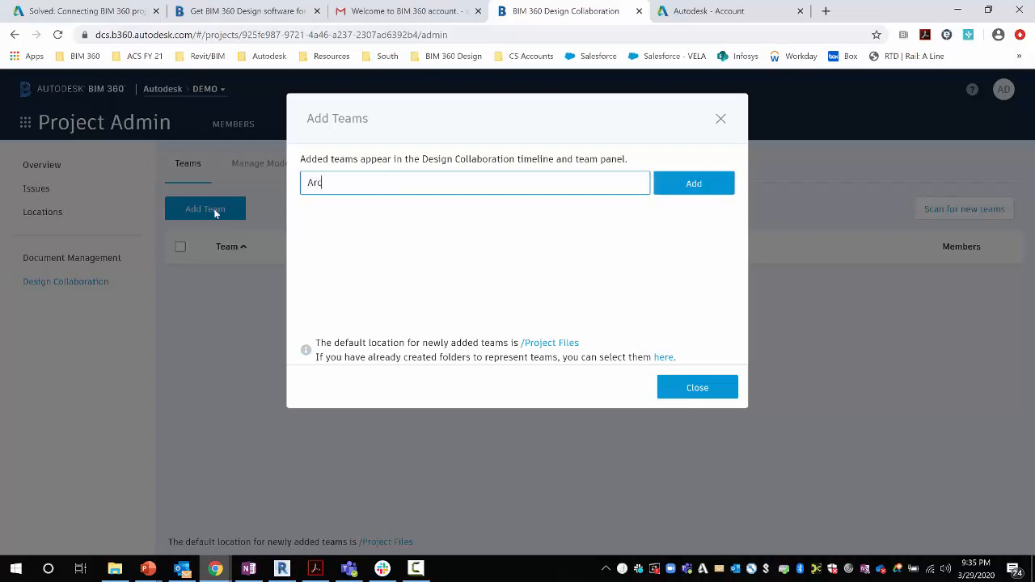
pyautogui.write('hitecture')
pyautogui.click(688, 197)
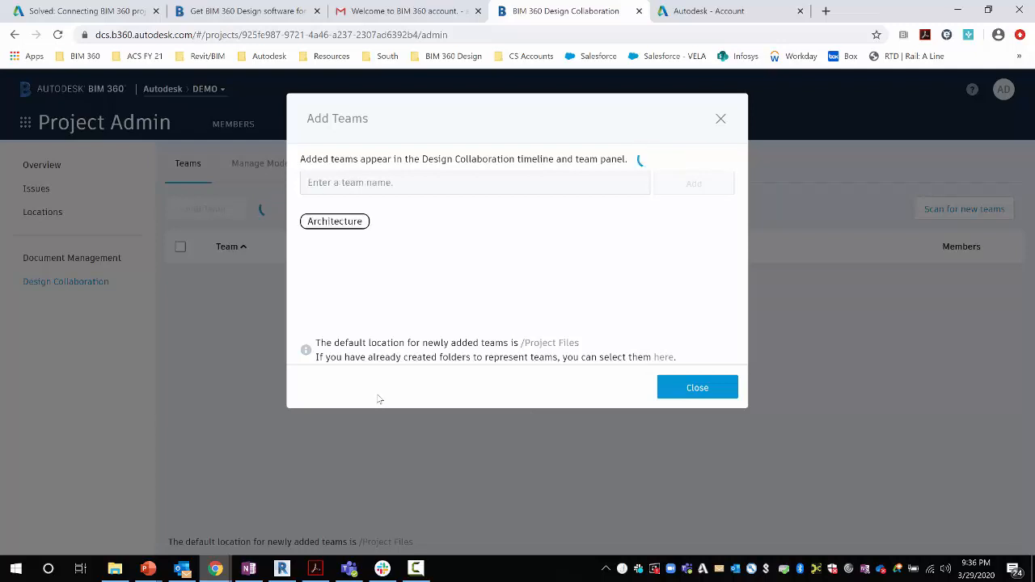
pyautogui.click(703, 387)
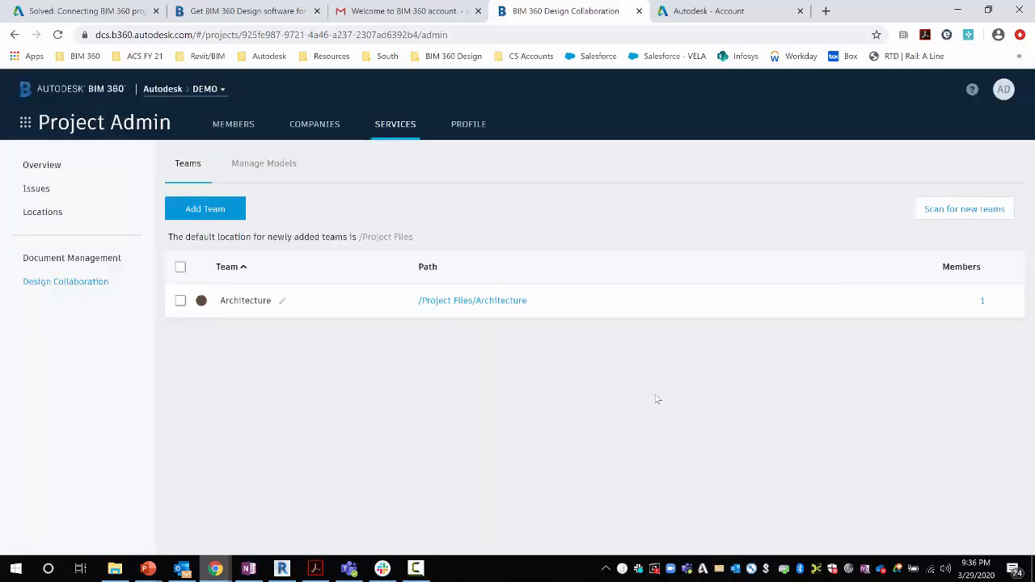
pyautogui.click(180, 300)
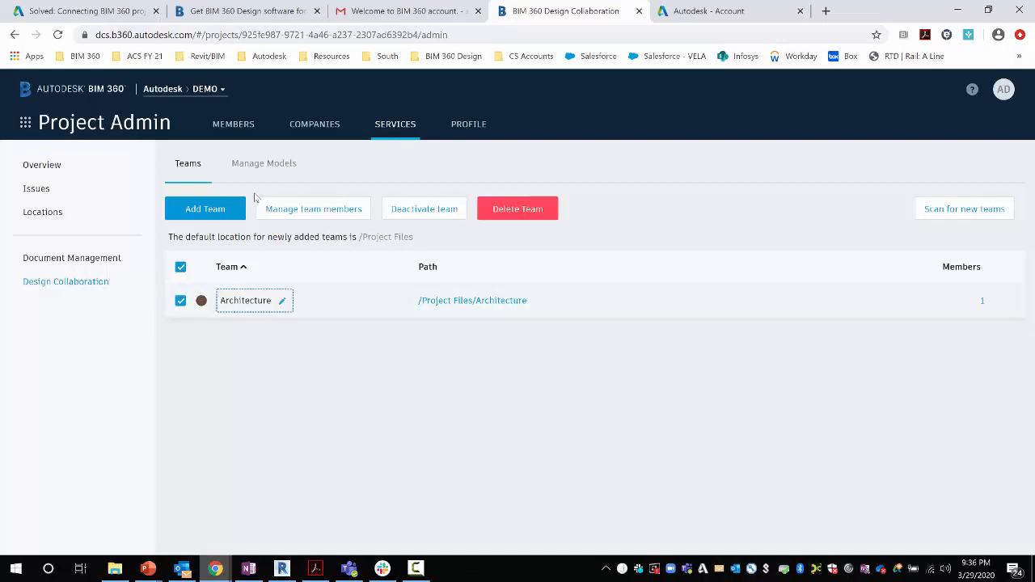
pyautogui.click(311, 208)
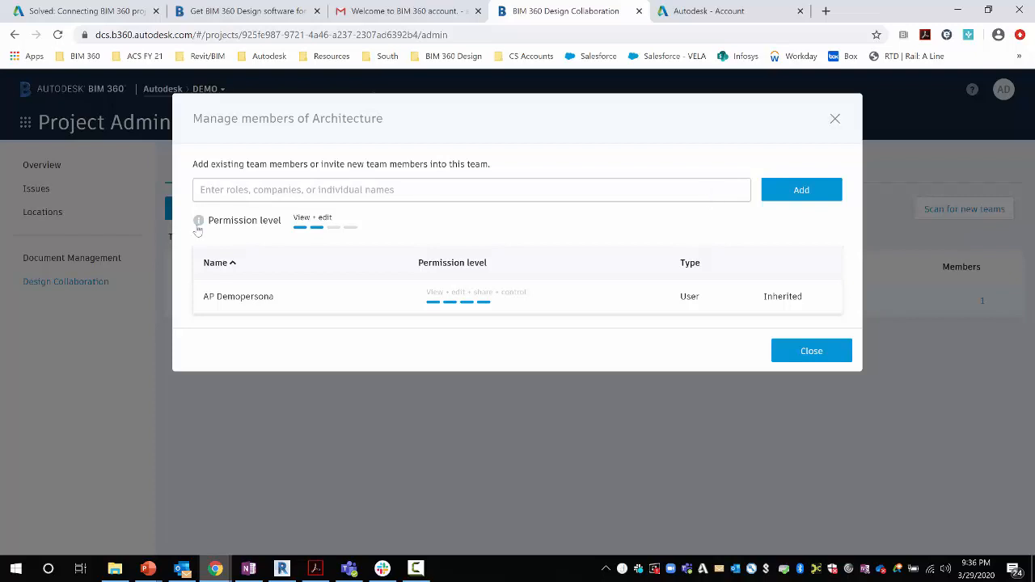
pyautogui.moveTo(198, 225)
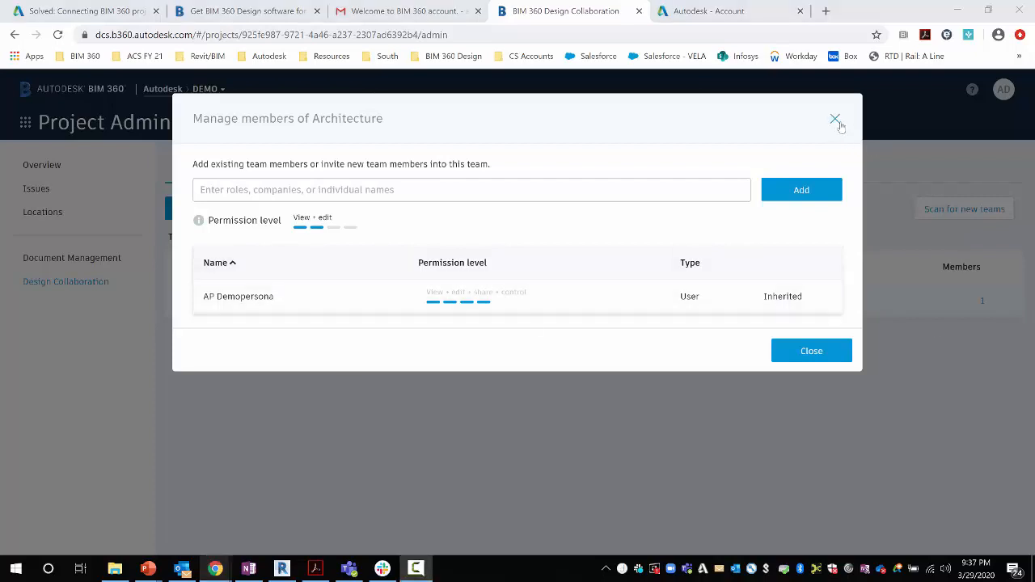
pyautogui.click(801, 357)
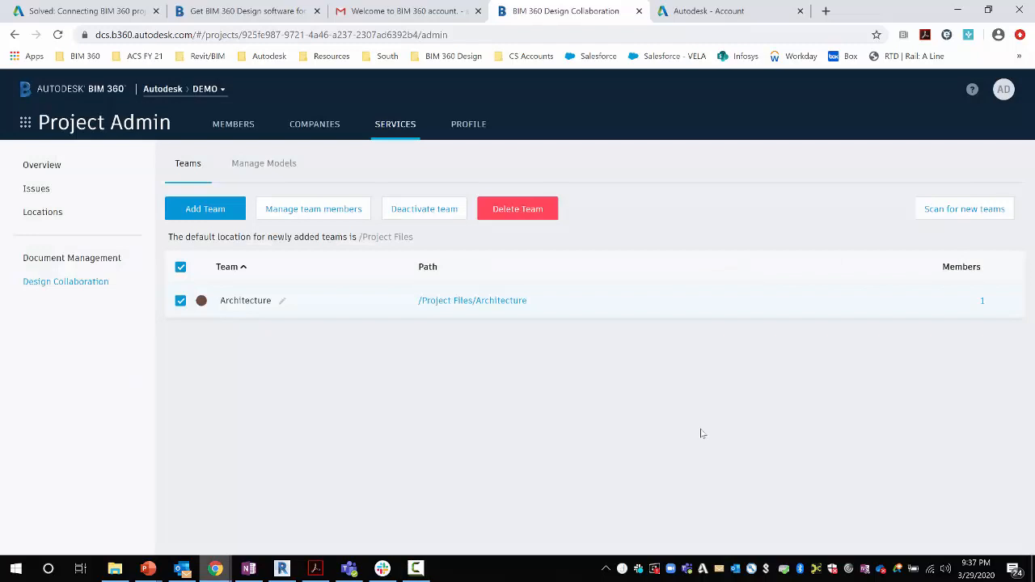
pyautogui.click(25, 123)
# In Document Management, expand the Architecture folder and browse its Consumed and the Shared folders
pyautogui.click(163, 204)
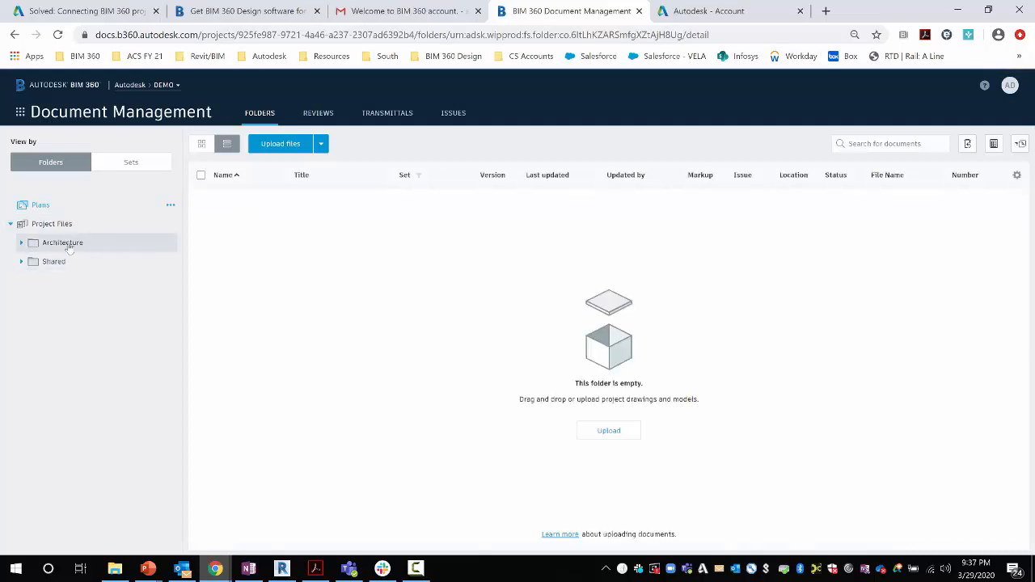
pyautogui.click(23, 244)
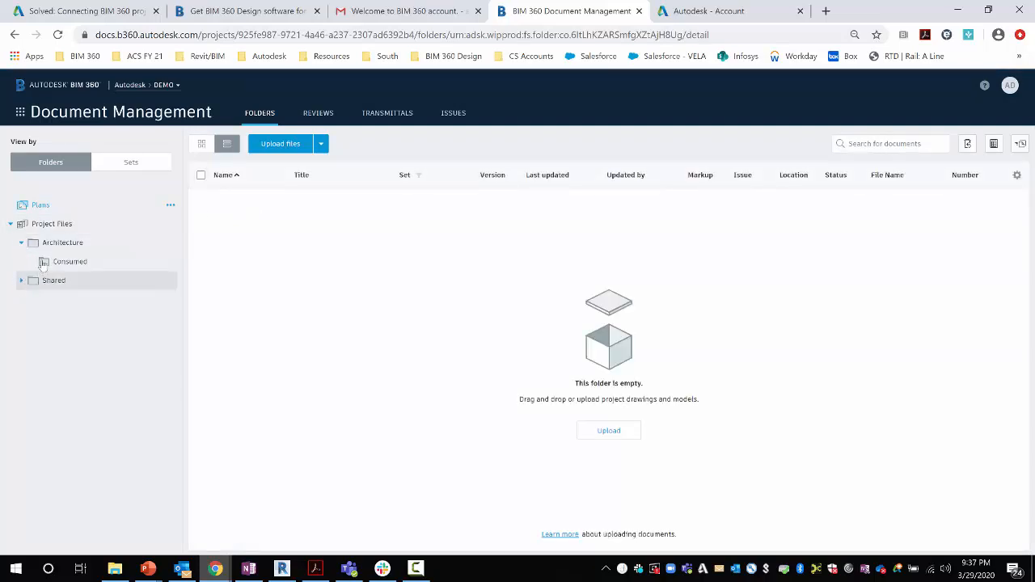
pyautogui.click(80, 264)
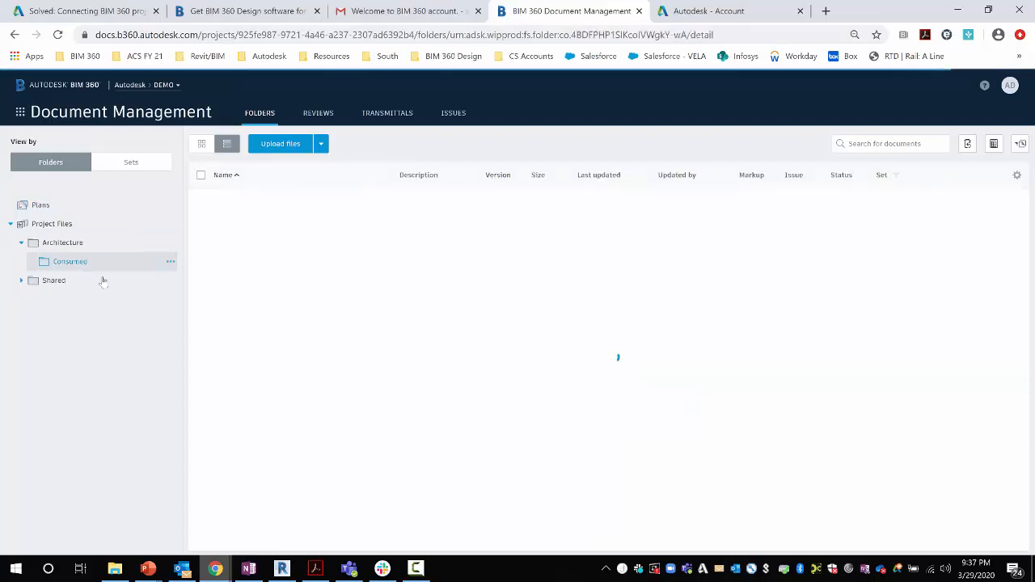
pyautogui.click(65, 283)
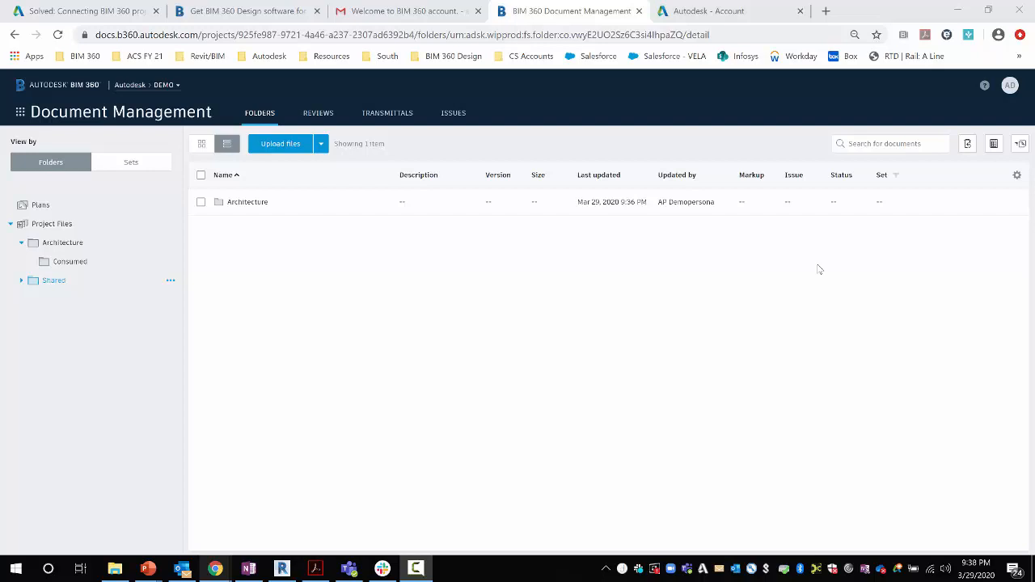
pyautogui.click(736, 8)
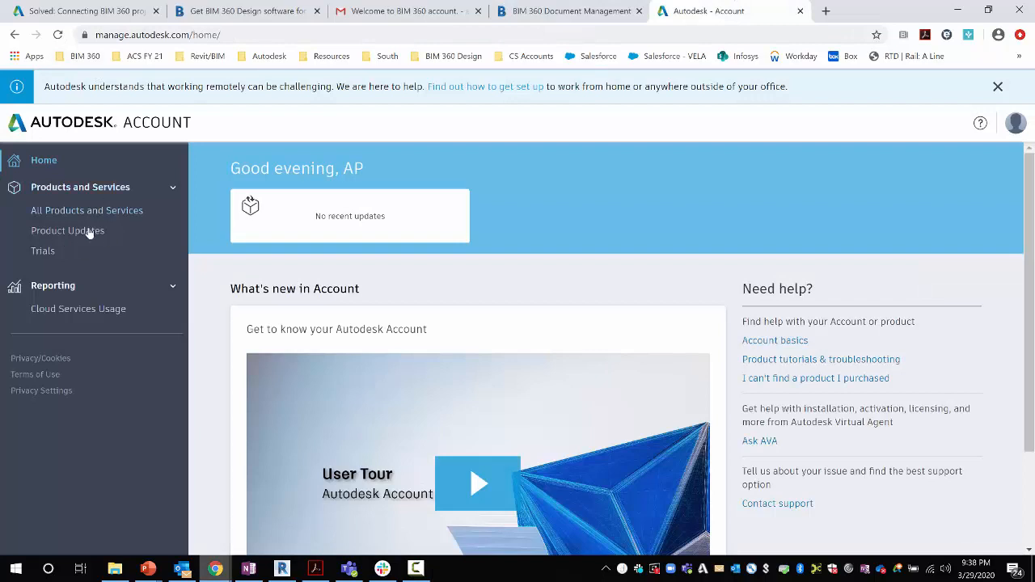
# Reload Autodesk Account and go to the Trials page under Products and Services
pyautogui.click(58, 34)
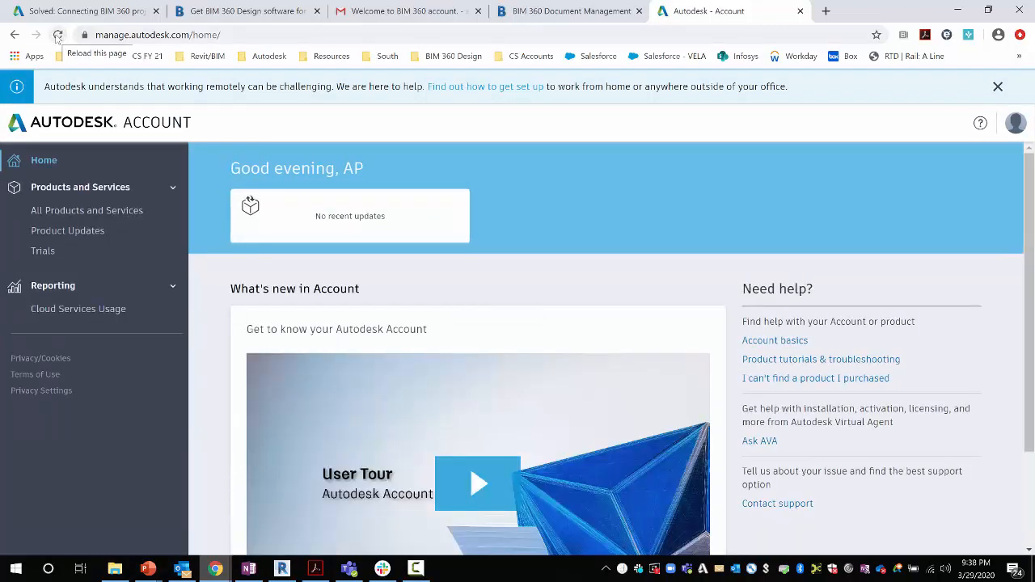
pyautogui.click(45, 255)
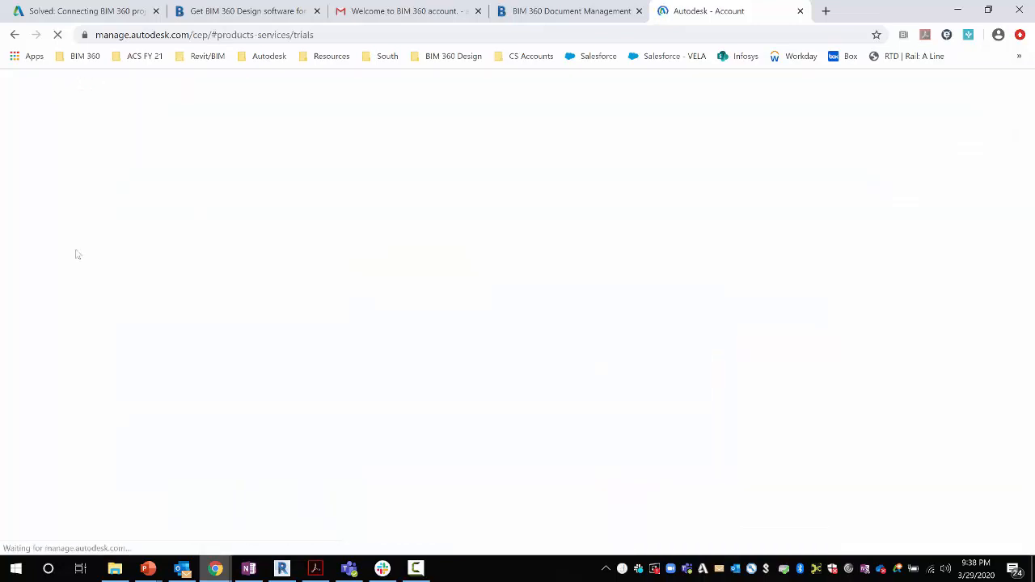